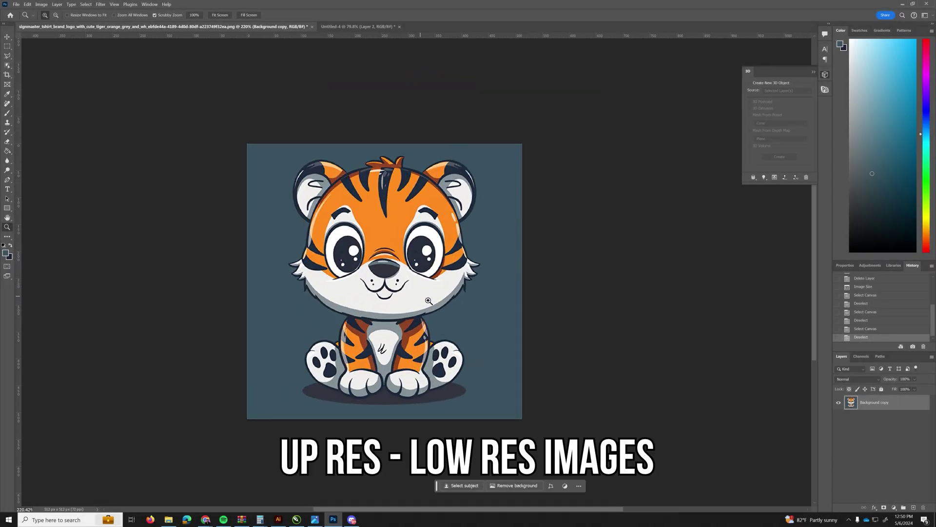
- Inspect the low-res tiger at actual pixel size and magnified up close
double_click(7, 227)
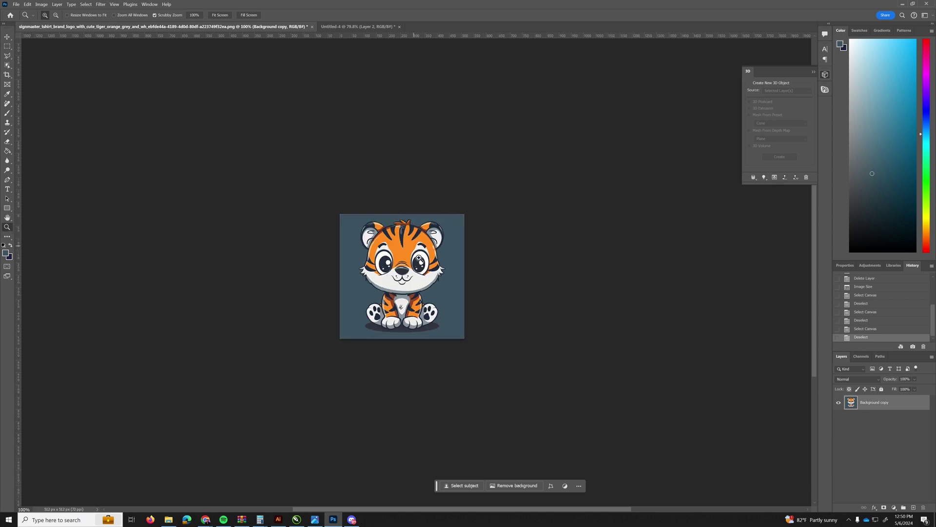
drag(441, 288, 485, 279)
double_click(8, 229)
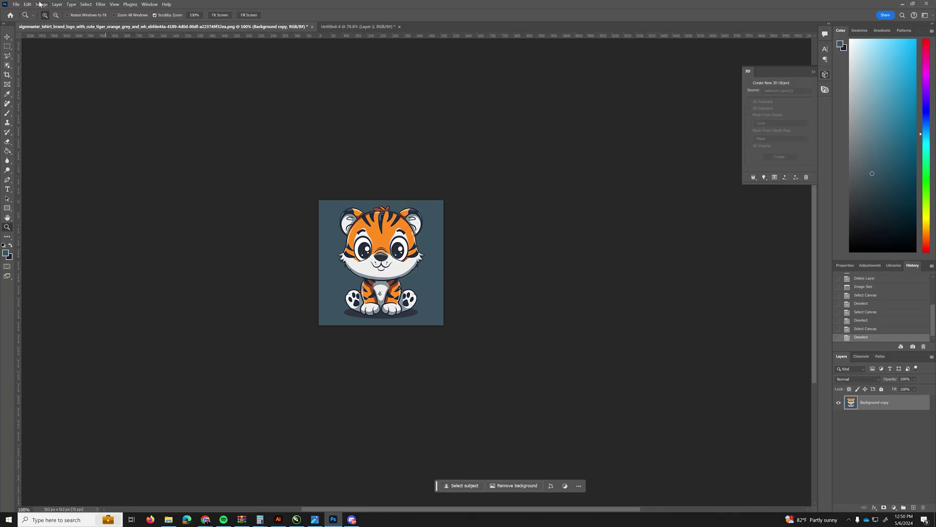
- In Image Size, switch the width and height units to pixels
click(41, 4)
click(69, 55)
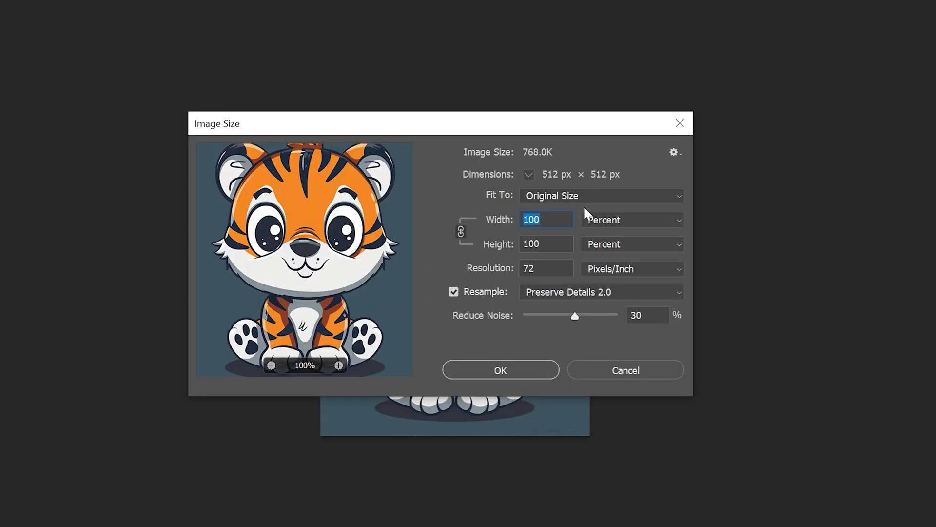
click(621, 220)
click(620, 247)
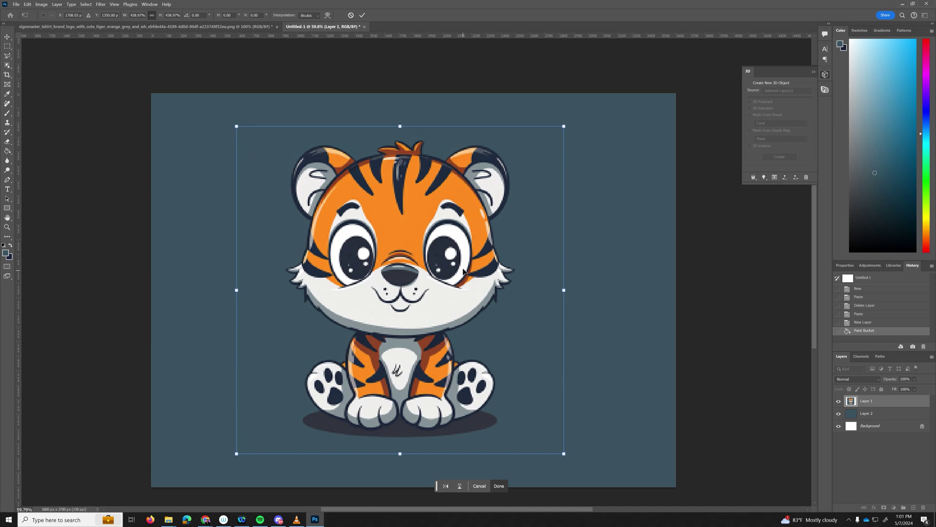
- Commit the tiger enlargement, then zoom and pan to examine the blurry eye and nose edges
key(Return)
key(z)
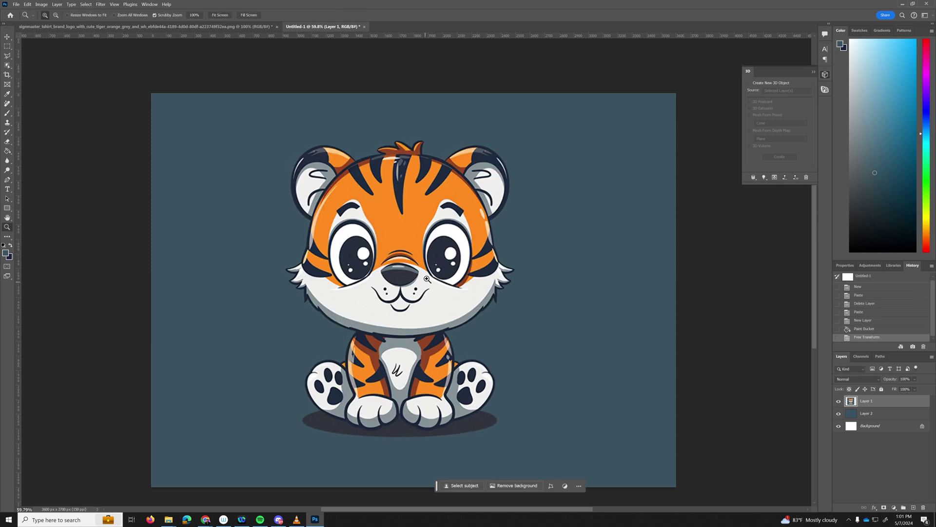
drag(428, 278, 473, 266)
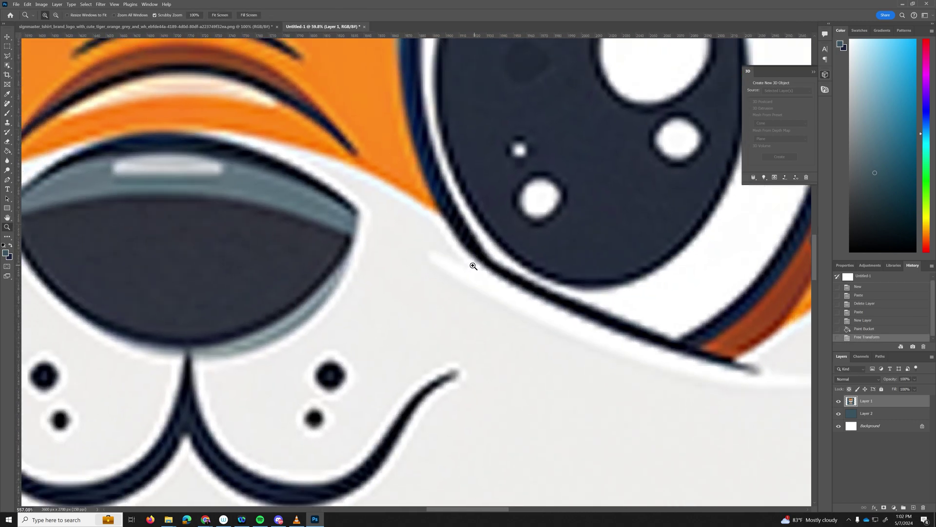
scroll(473, 266, down, 5)
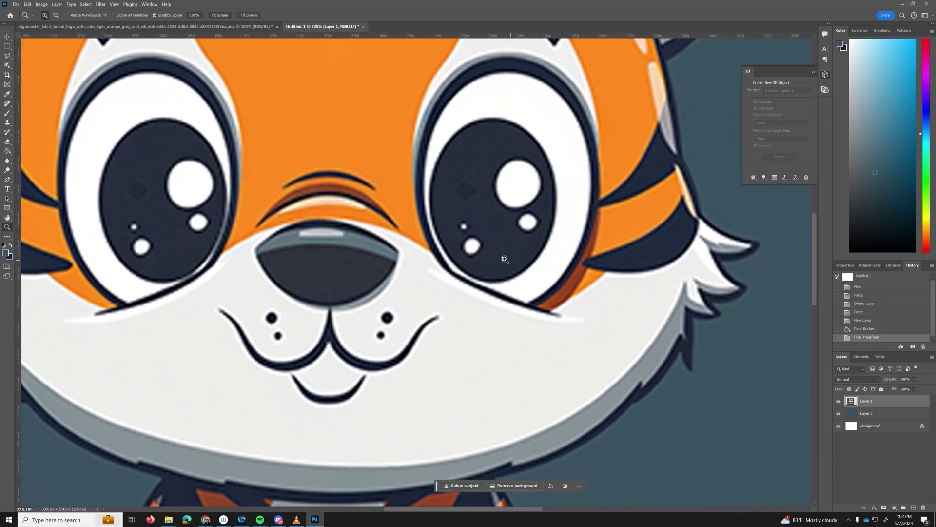
key(h)
drag(522, 199, 575, 305)
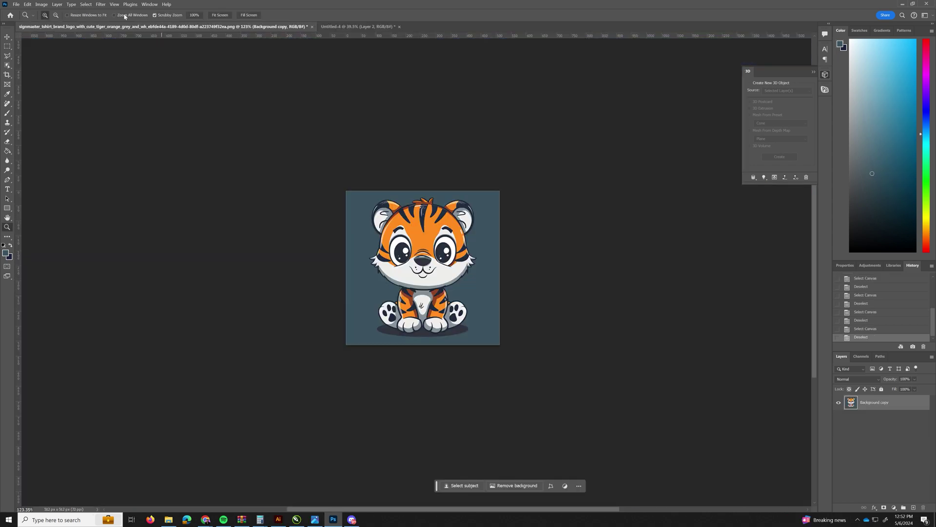
- Turn on the Super Zoom neural filter and raise its upscale factor
click(101, 4)
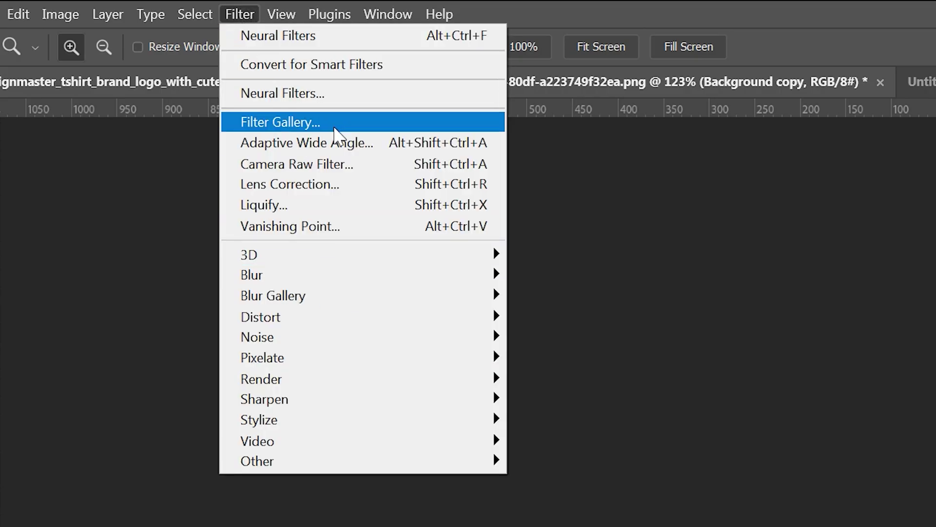
click(328, 98)
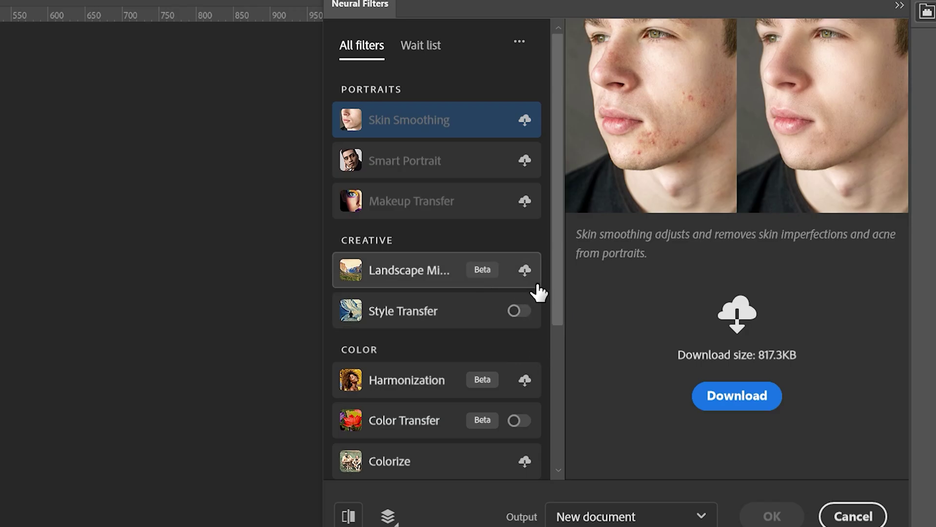
drag(552, 278, 539, 382)
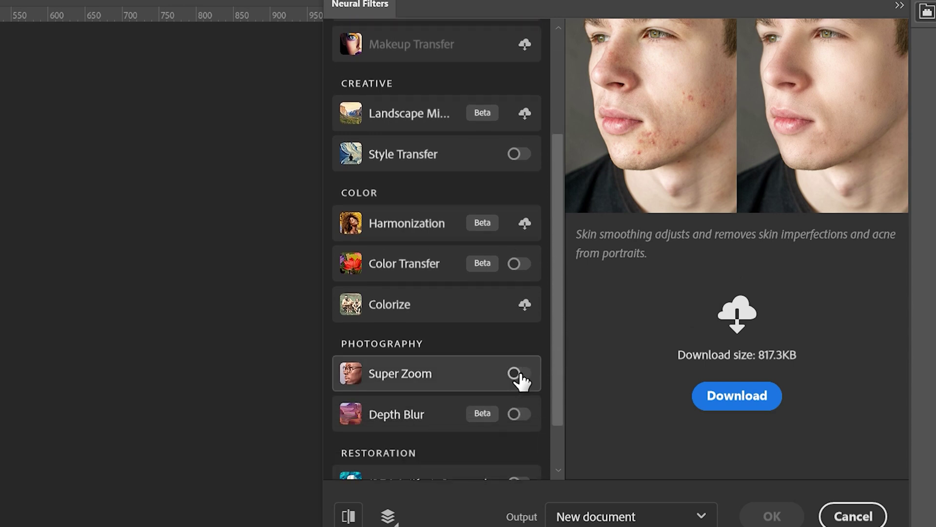
click(520, 375)
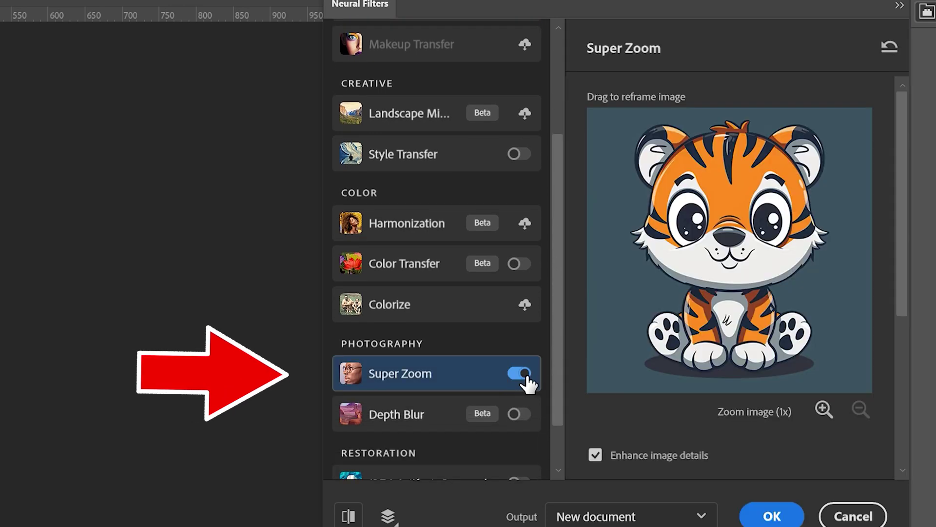
click(823, 409)
click(823, 409)
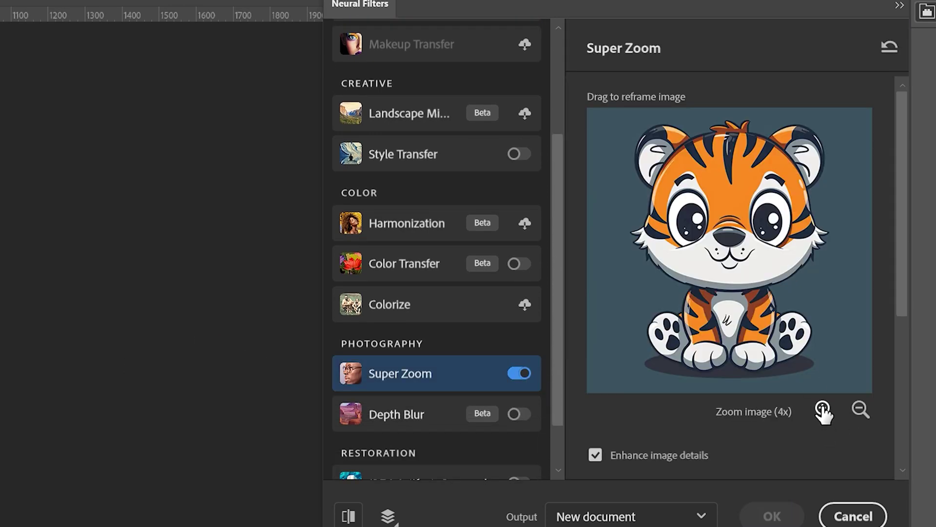
- Enable JPEG artifact removal, set noise reduction to 4, and output to a new document
drag(902, 296, 863, 438)
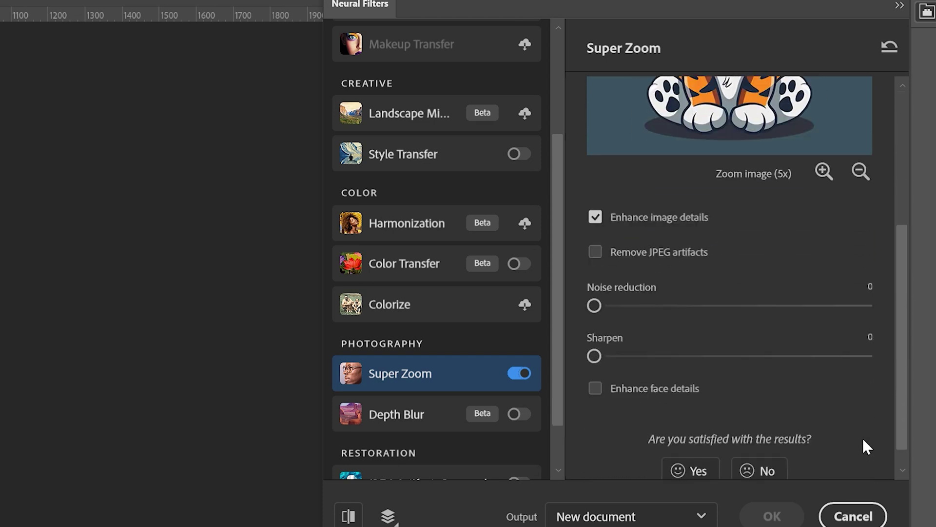
click(595, 253)
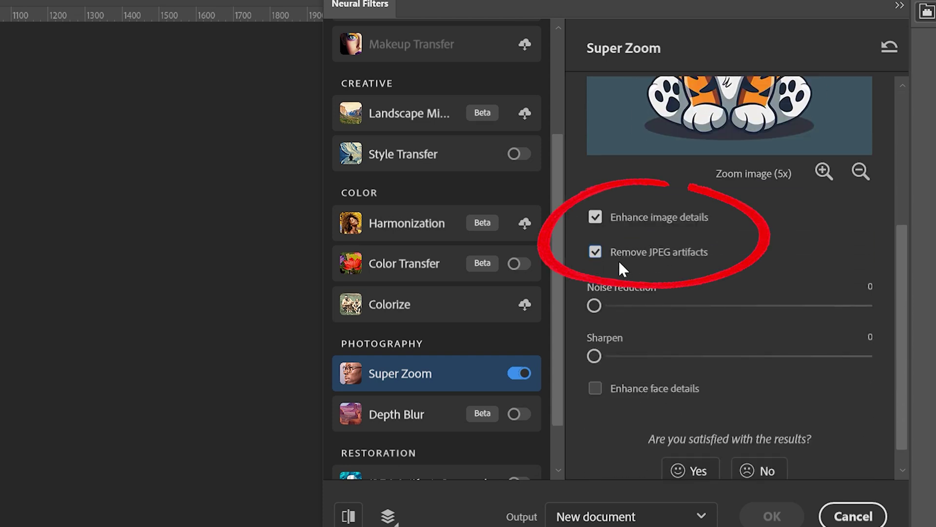
click(614, 305)
click(631, 305)
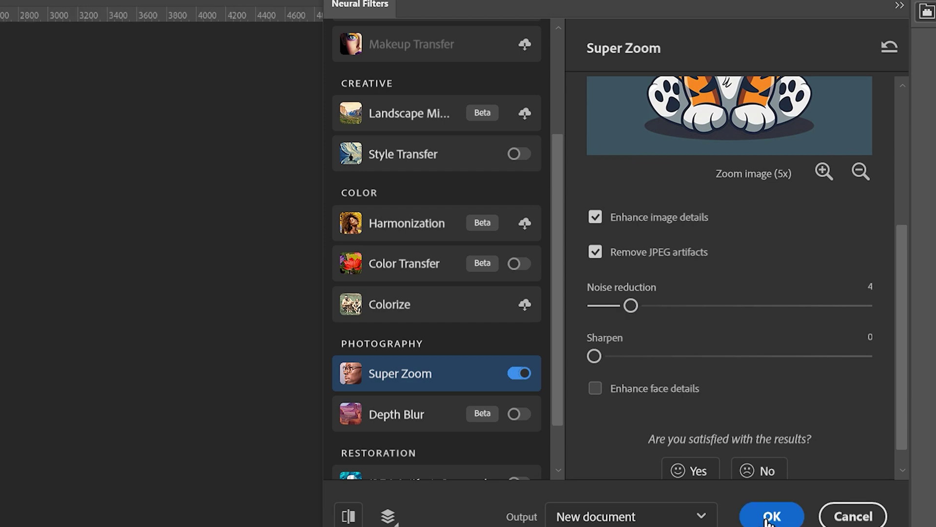
click(771, 516)
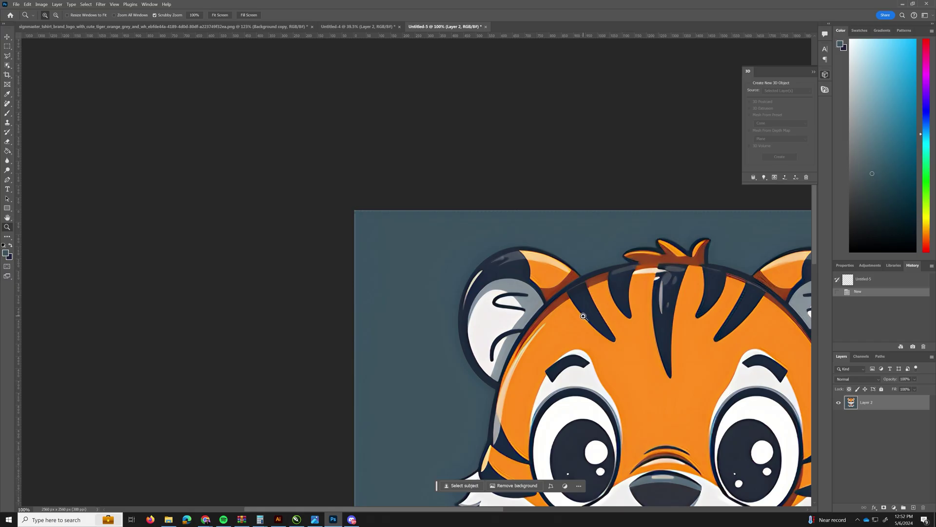
- Pan and zoom over the upscaled tiger's face, then fit the whole image in view
key(h)
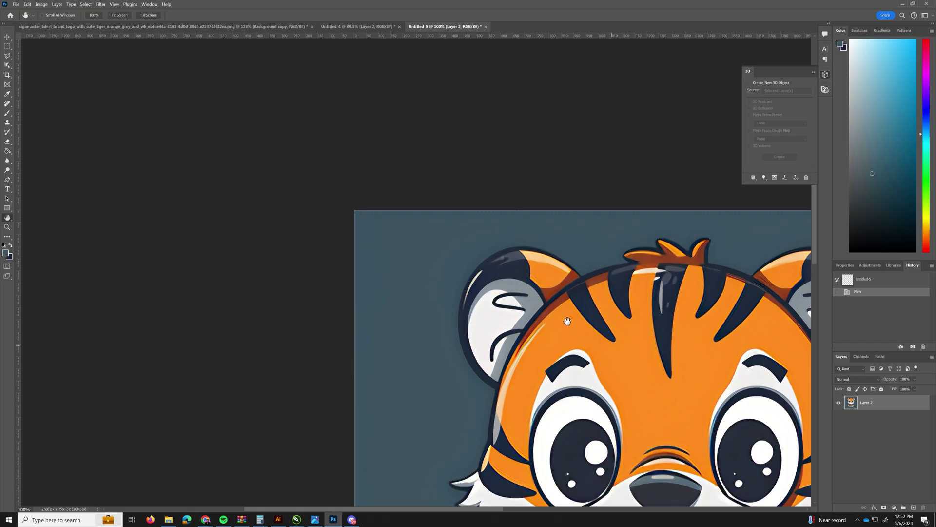
drag(564, 328, 482, 274)
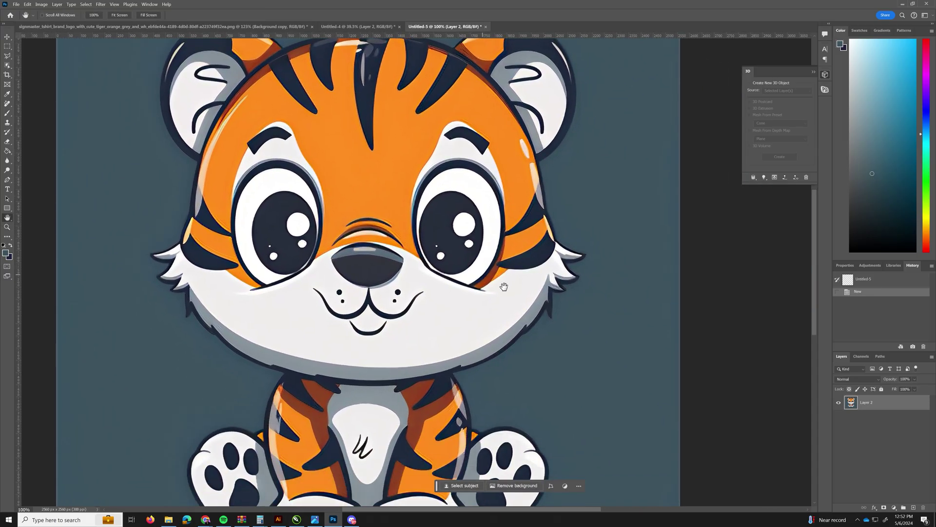
key(z)
click(484, 282)
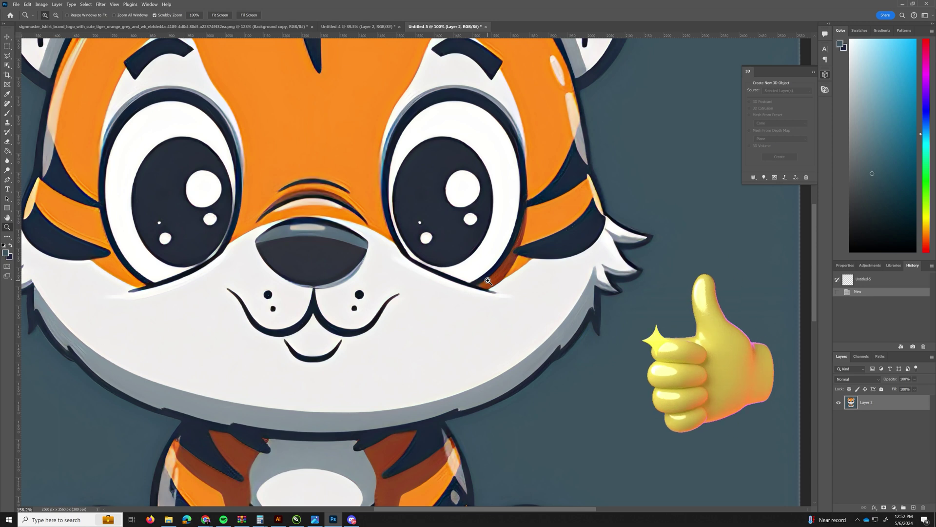
key(ctrl+0)
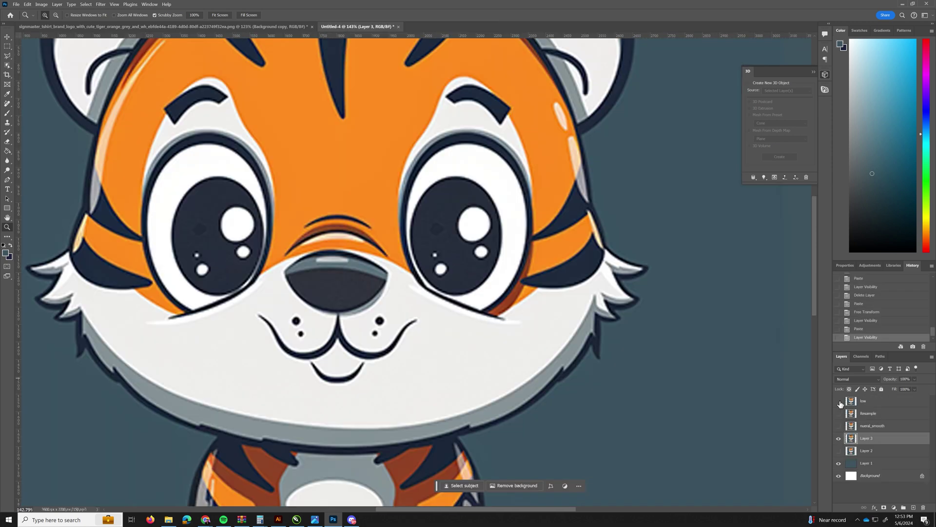
- Toggle the low layer's visibility to compare, leaving it hidden
click(839, 402)
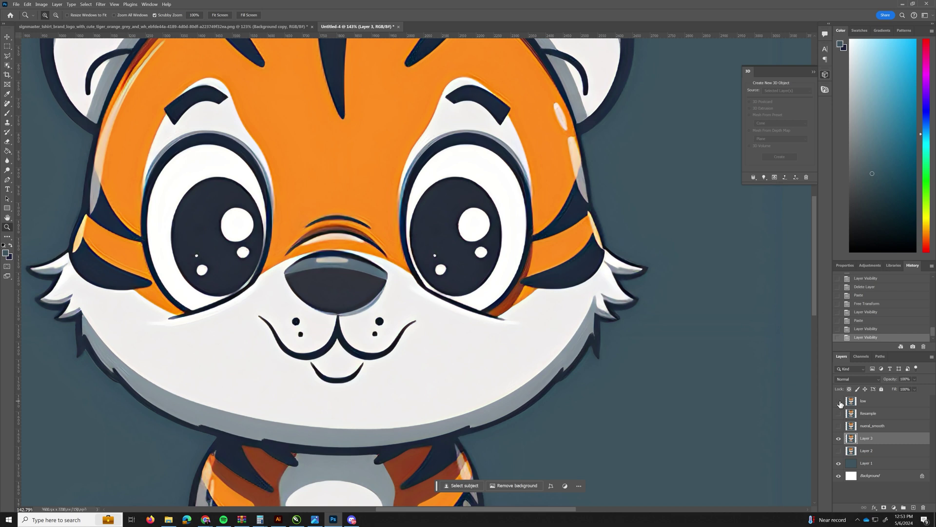
click(839, 401)
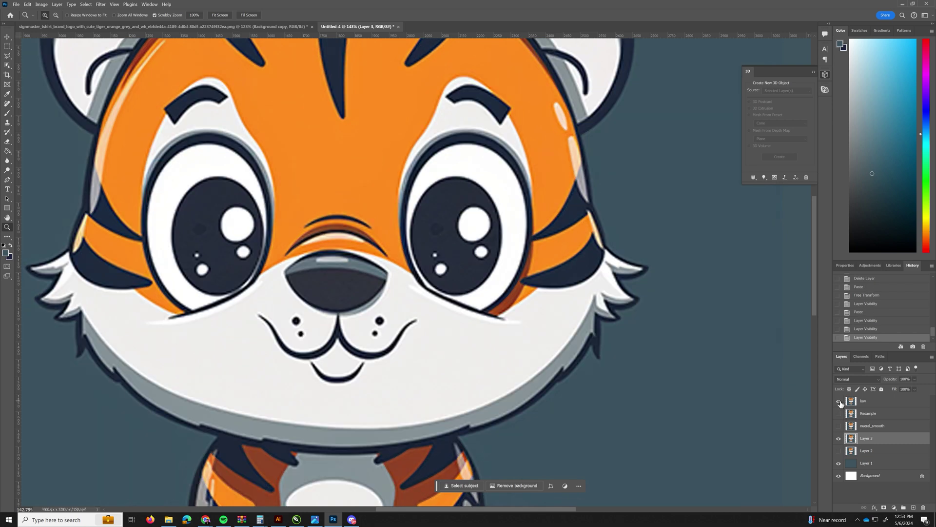
click(839, 401)
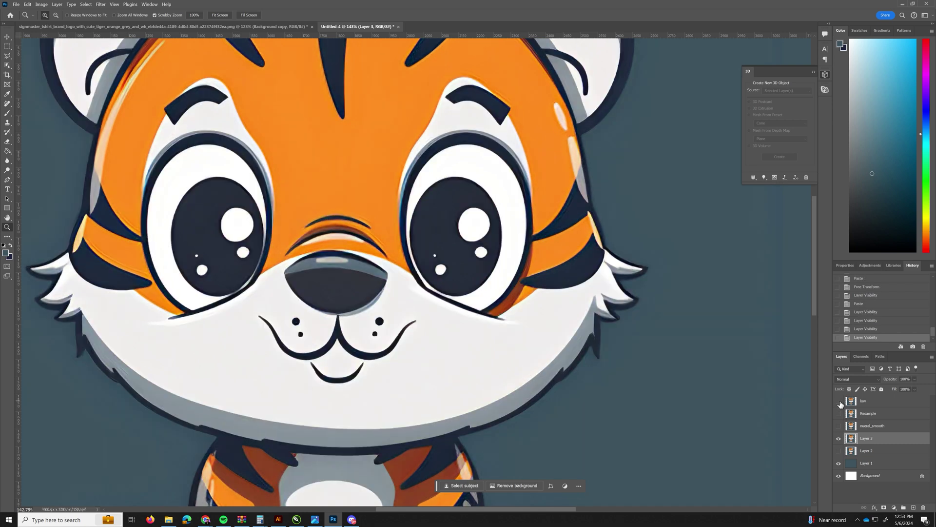
scroll(656, 390, down, 6)
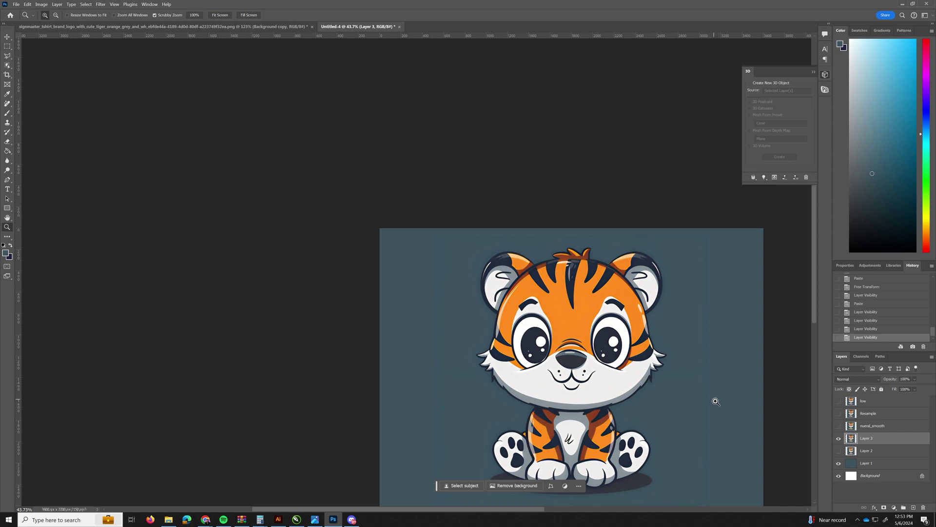
- Resize the image to 500 percent width with Preserve Details 2.0 resampling
key(h)
drag(684, 410, 627, 382)
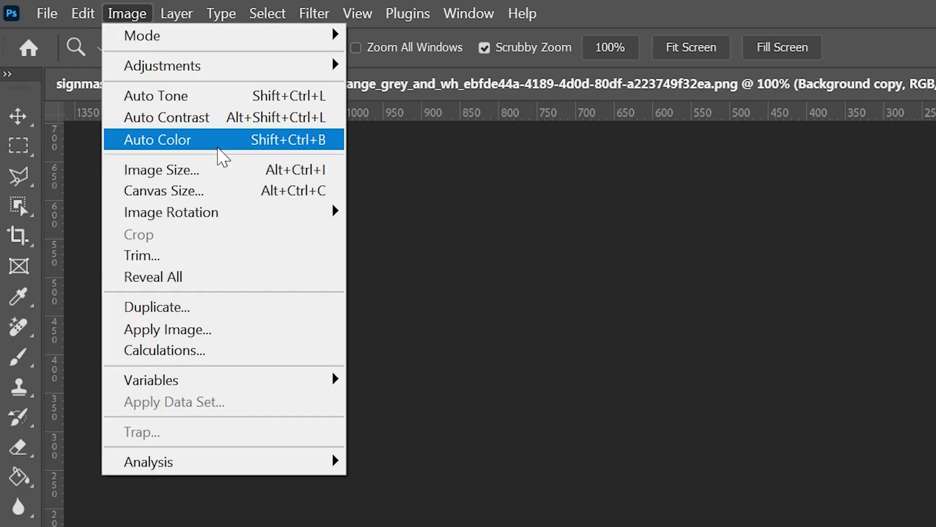
click(226, 173)
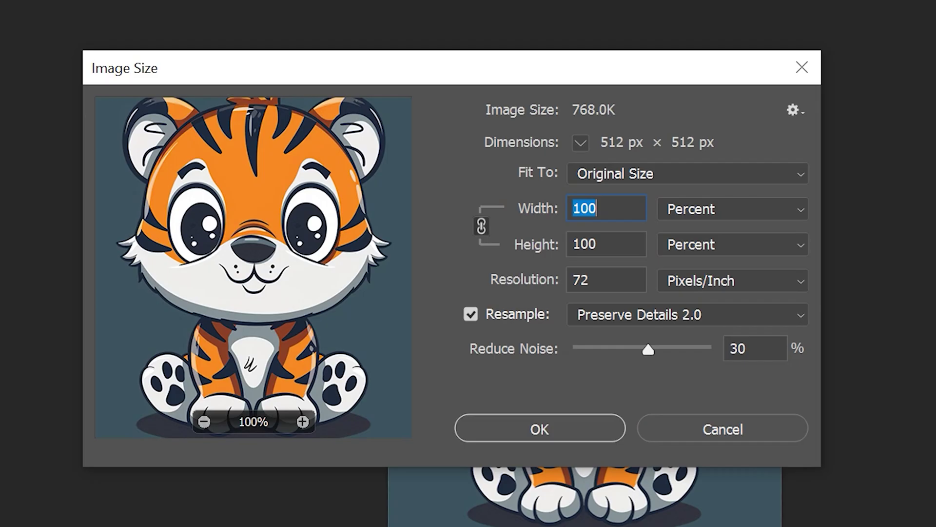
click(735, 213)
click(705, 228)
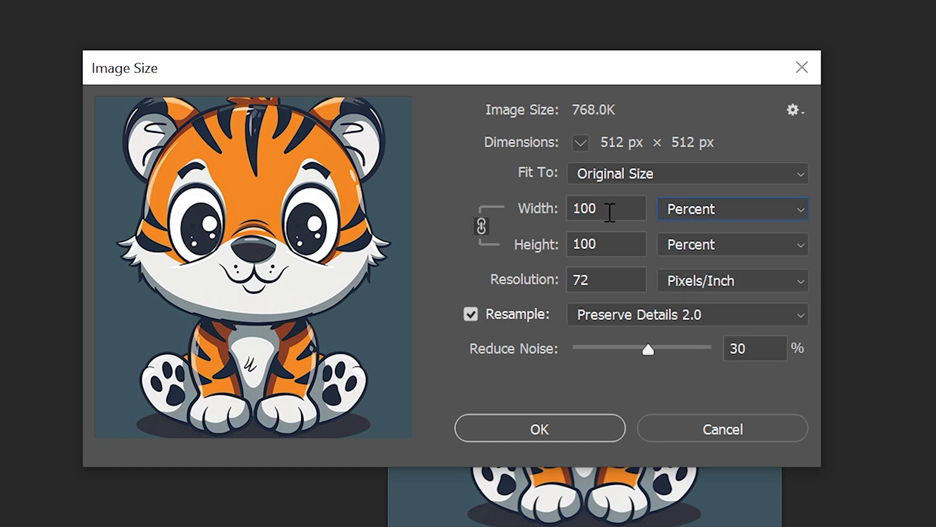
drag(609, 210, 559, 207)
text(500)
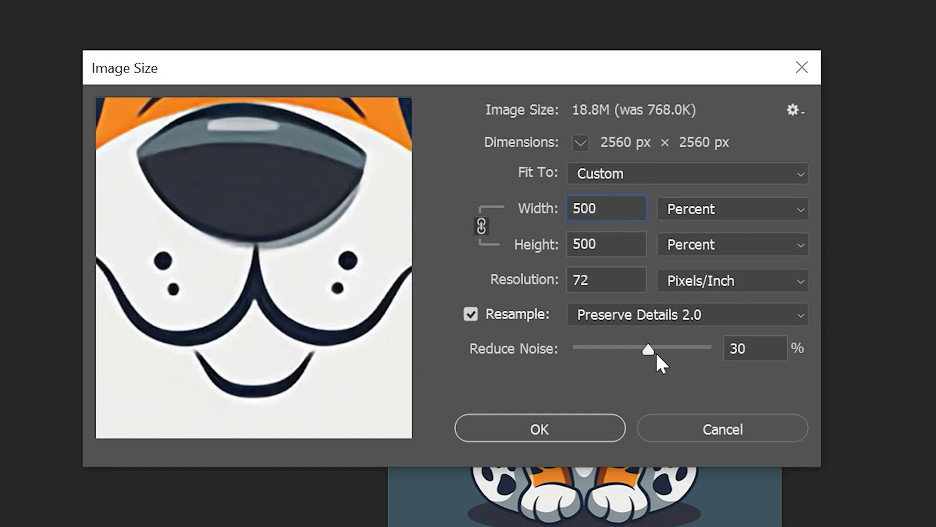
click(731, 318)
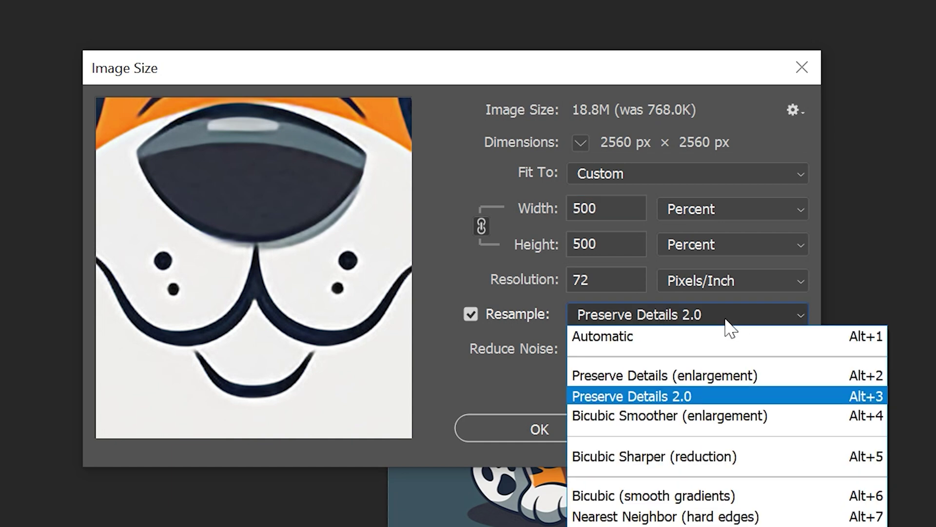
click(664, 397)
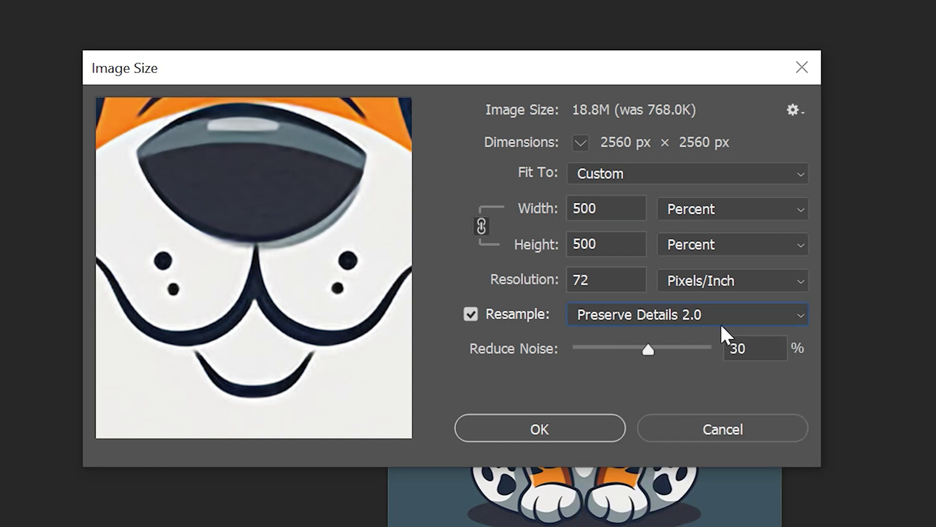
key(Return)
- Pan the enlarged tiger, select the whole canvas, and show the low layer for comparison
drag(769, 488, 656, 376)
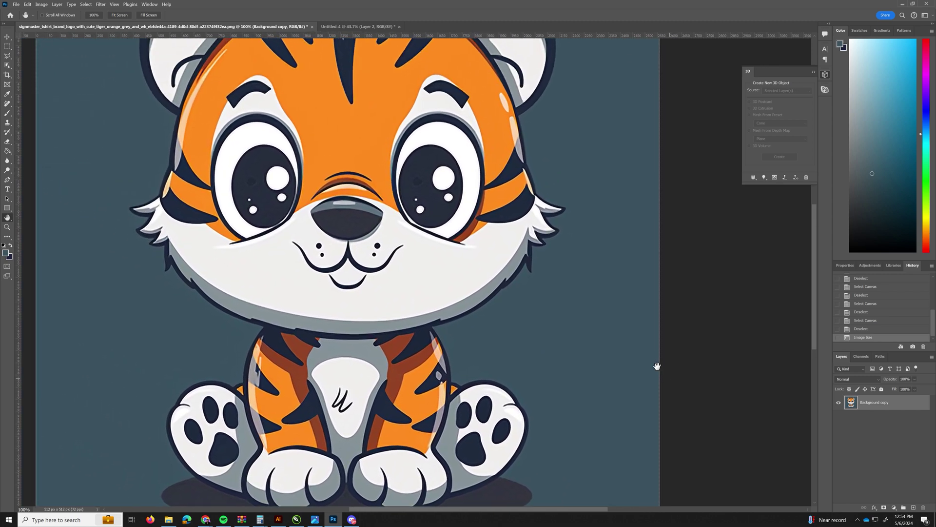
key(ctrl+a)
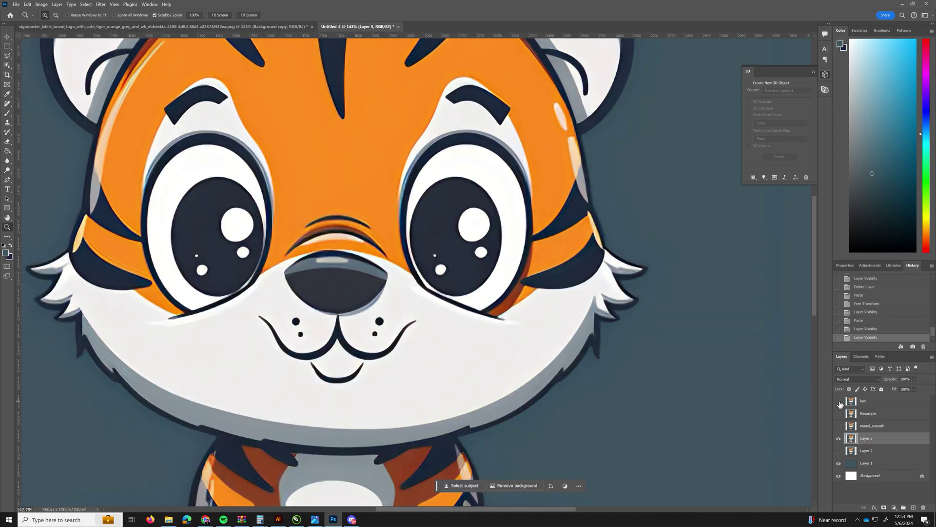
click(839, 400)
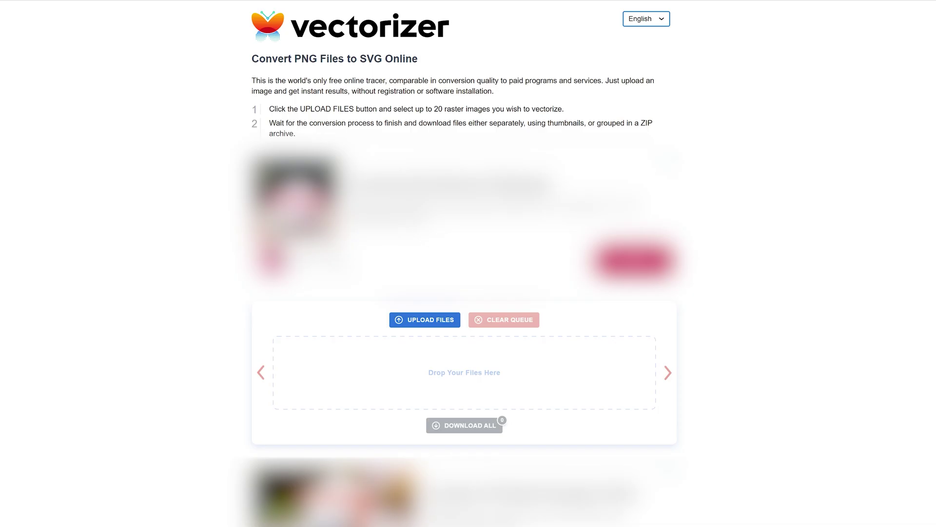
- Upload the tiger PNG to Vectorizer and download the converted SVG
drag(935, 317, 382, 393)
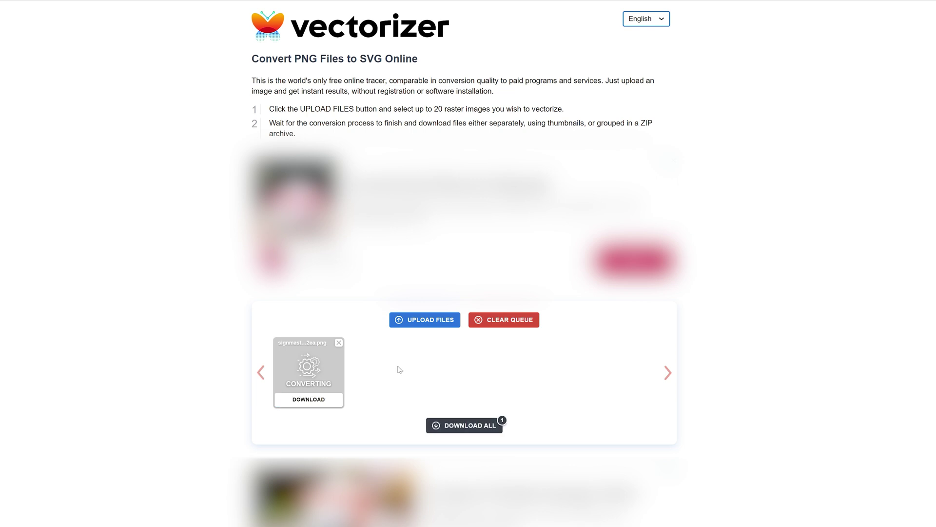
click(307, 400)
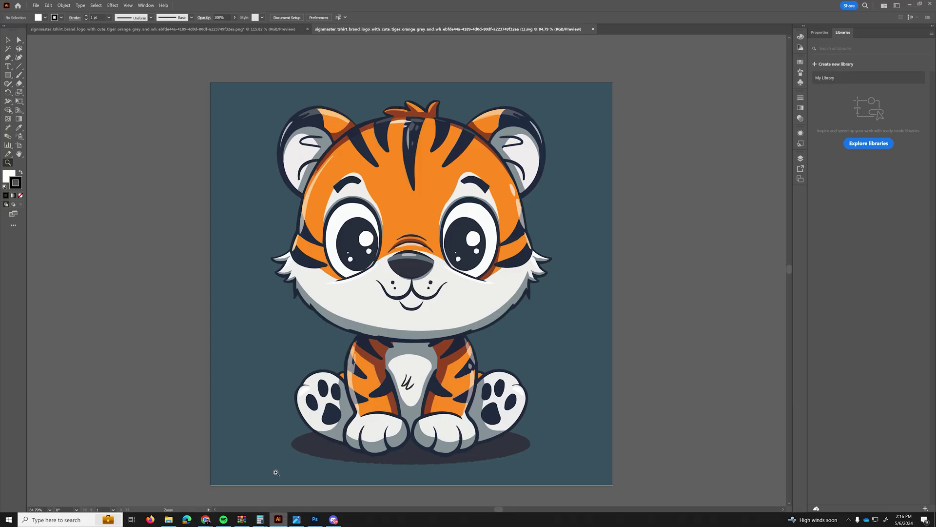
- Zoom into the vectorized tiger's eye and select the eye group to inspect its paths
click(486, 250)
drag(486, 250, 438, 291)
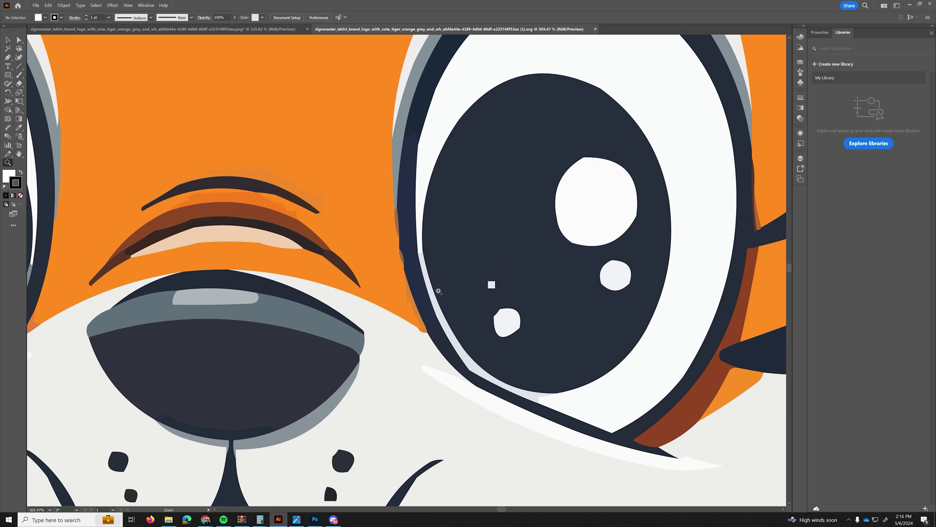
drag(487, 325, 382, 211)
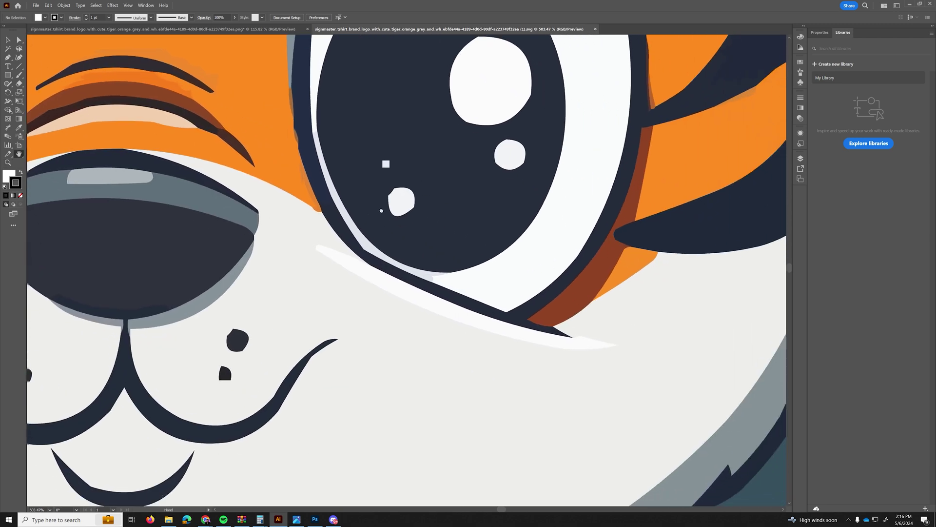
key(v)
click(432, 243)
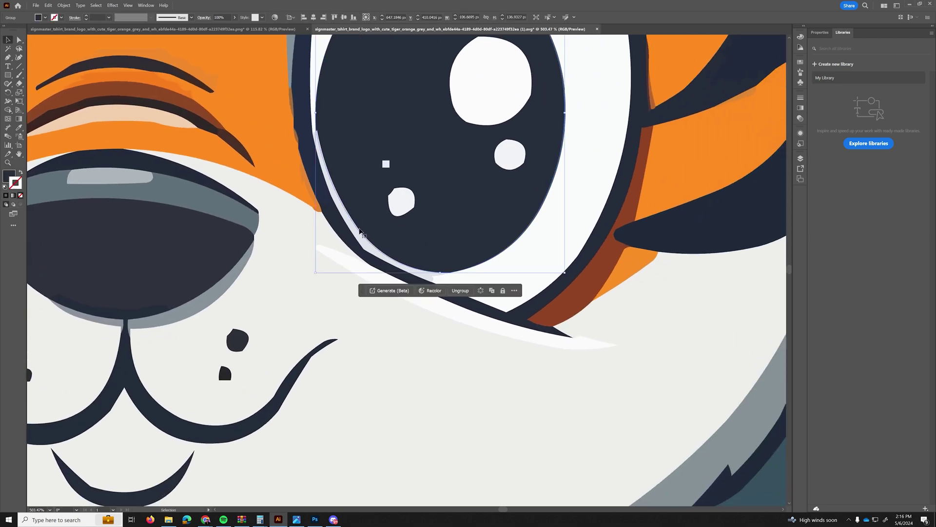
scroll(388, 237, down, 8)
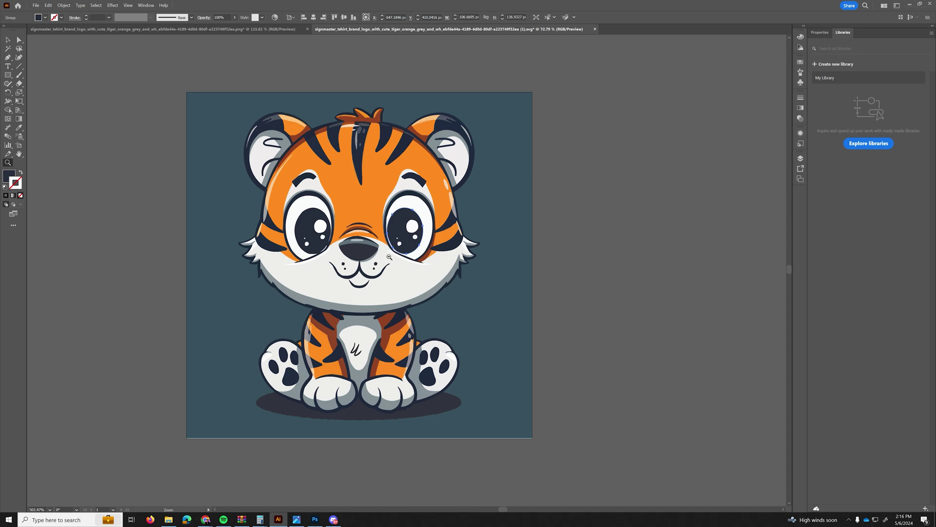
scroll(413, 254, up, 2)
scroll(413, 254, up, 2)
- Select all the tiger artwork, nudge it slightly, then undo to restore its position
key(ctrl+a)
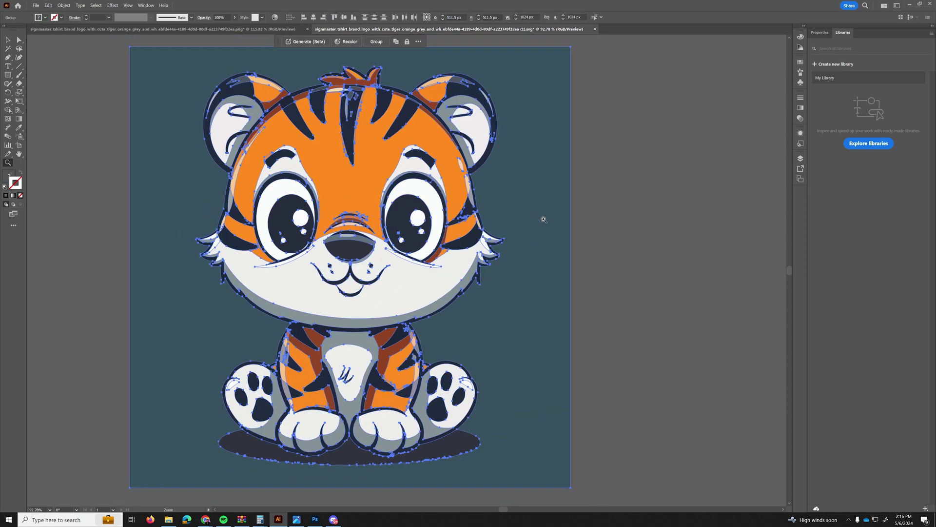
key(v)
drag(568, 253, 565, 253)
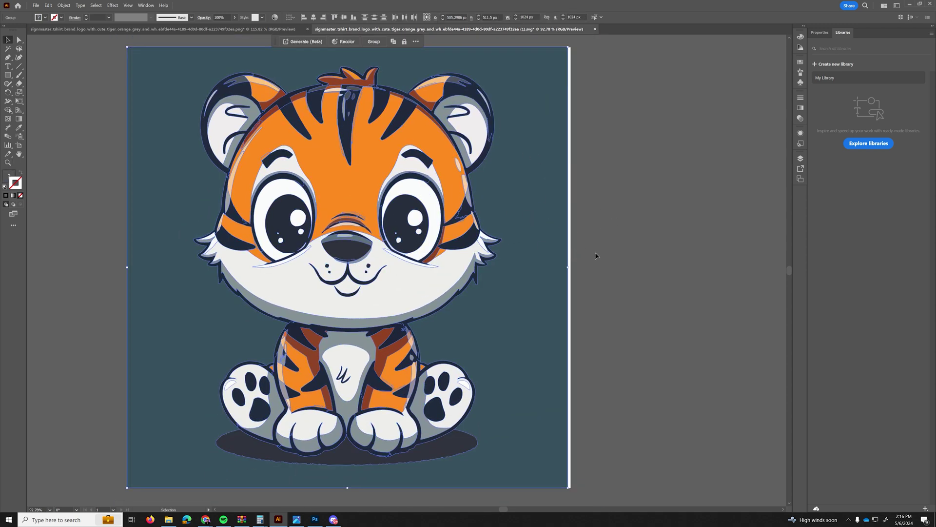
key(ctrl+z)
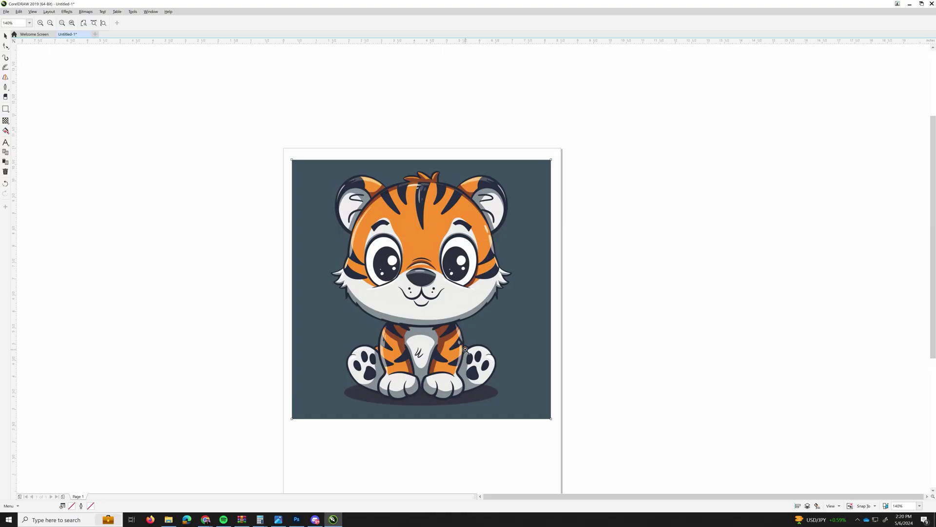
- Zoom in on the tiger bitmap placed in the CorelDRAW document
click(459, 263)
key(space)
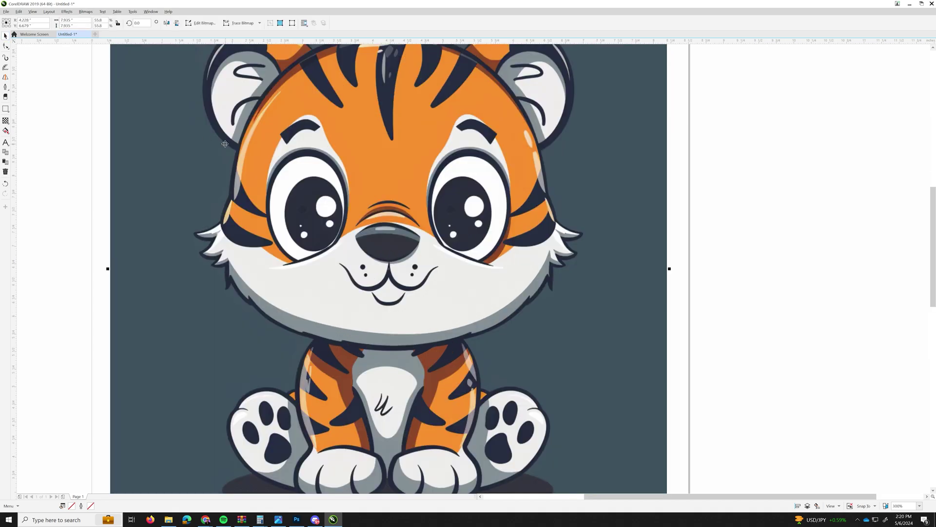
click(84, 14)
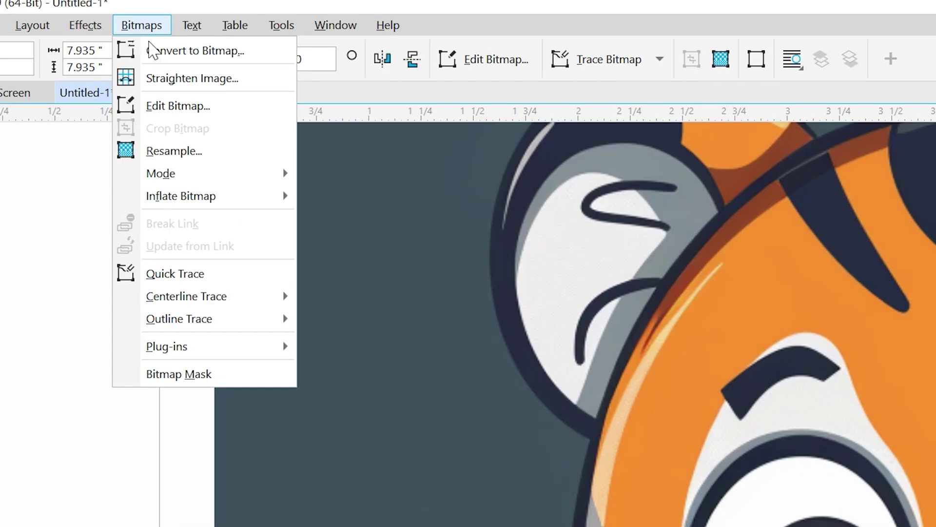
- Trace the tiger bitmap with High Quality Image outline tracing and accept the PowerTRACE settings
mouse_move(255, 327)
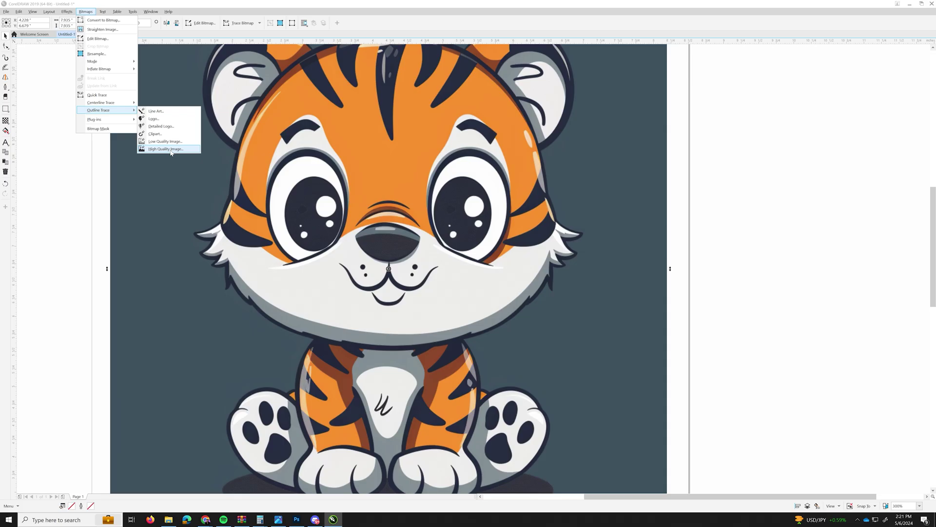
click(395, 436)
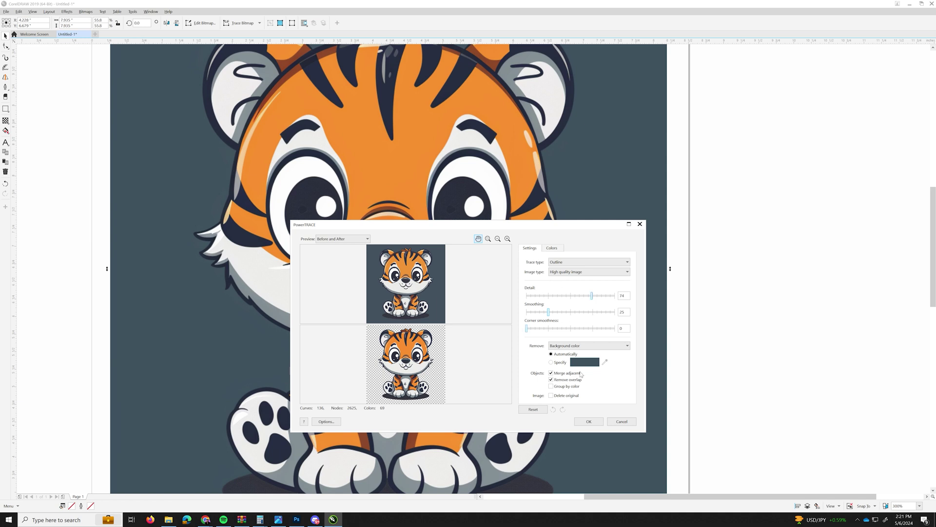
click(588, 423)
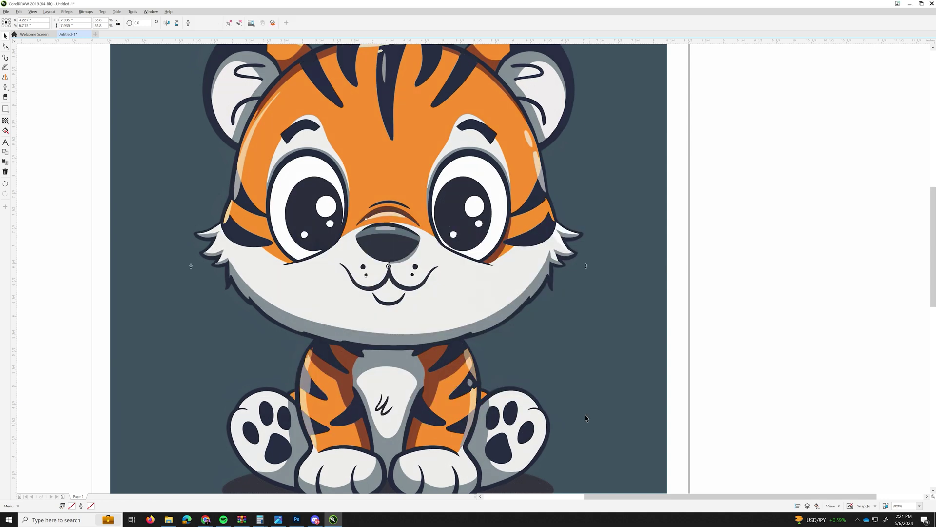
click(441, 224)
click(482, 260)
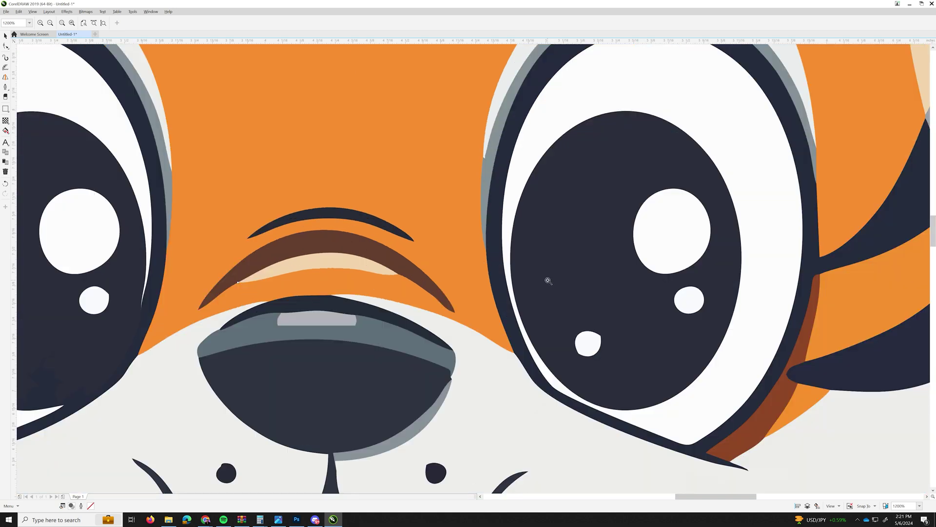
click(545, 279)
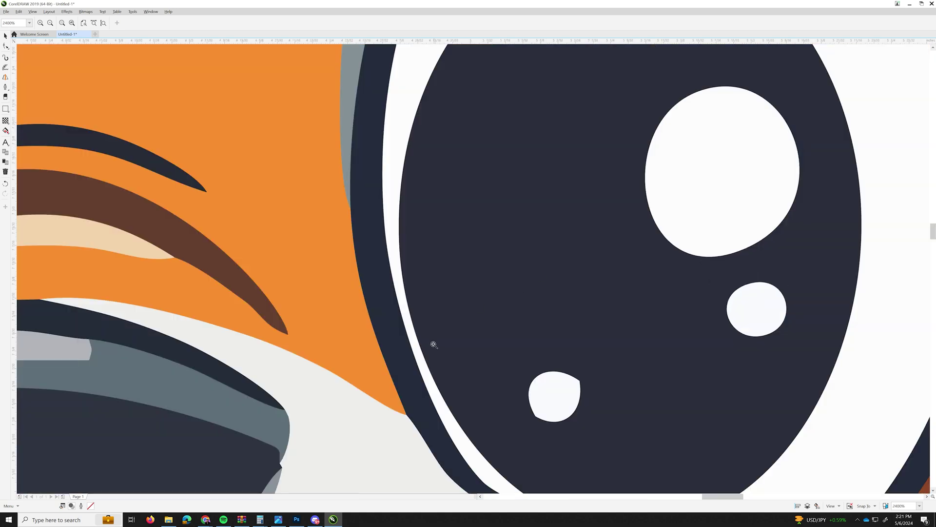
scroll(433, 344, down, 4)
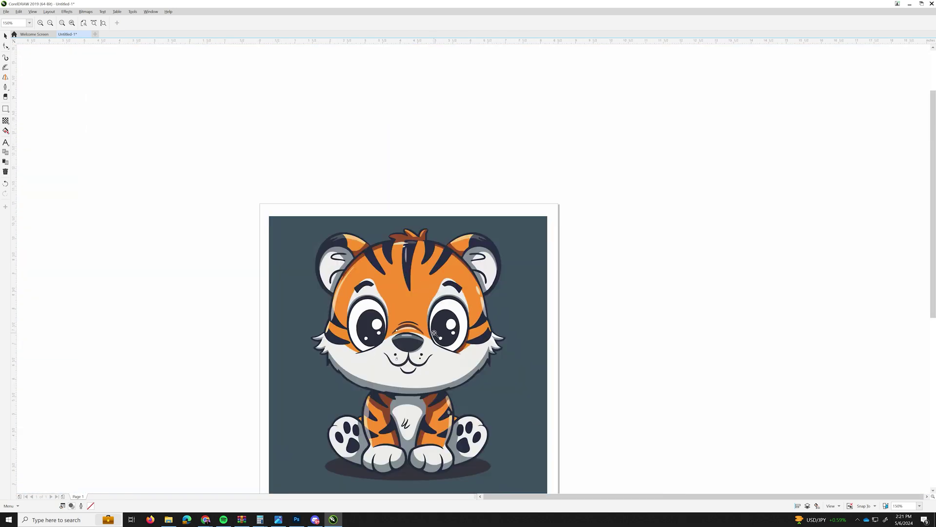
scroll(434, 333, up, 1)
scroll(452, 303, down, 1)
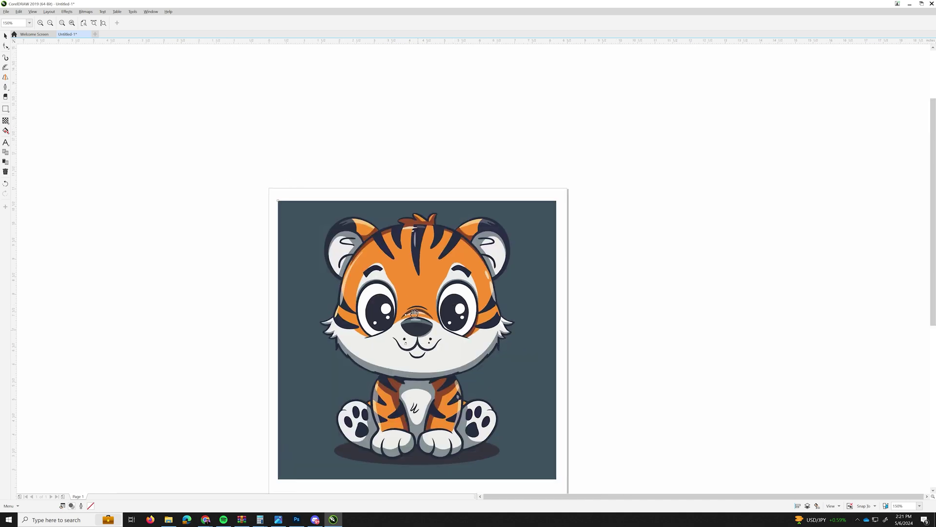
drag(414, 327, 393, 275)
scroll(399, 271, up, 1)
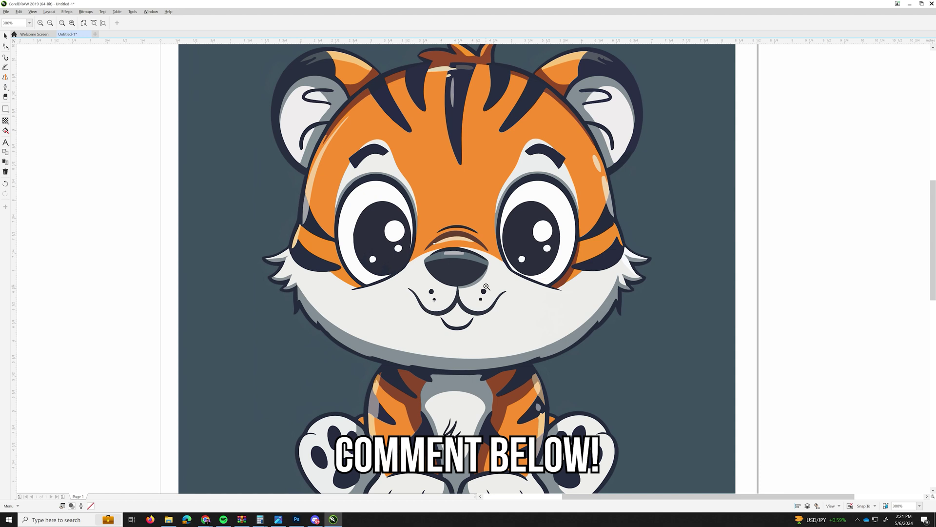
scroll(487, 286, up, 1)
click(486, 286)
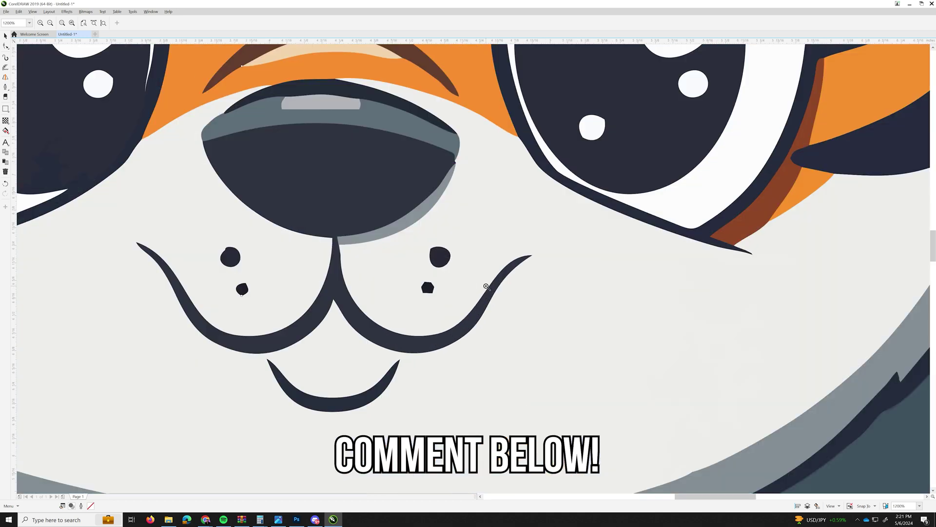